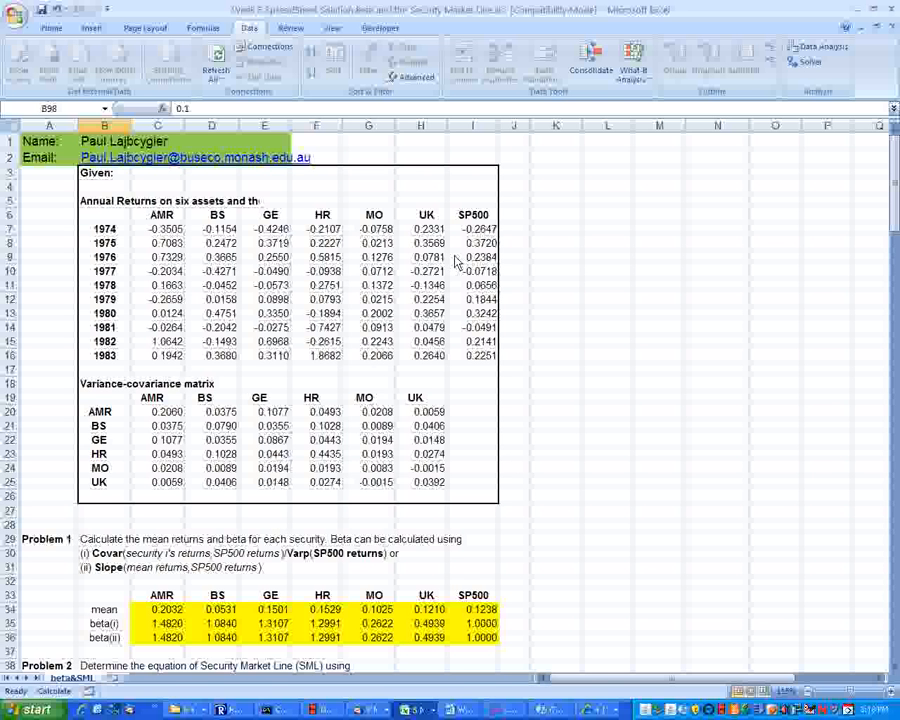
# Examine the annual returns of the SP500 and the six assets in the given data table
pyautogui.moveTo(468, 217); pyautogui.dragTo(472, 354)
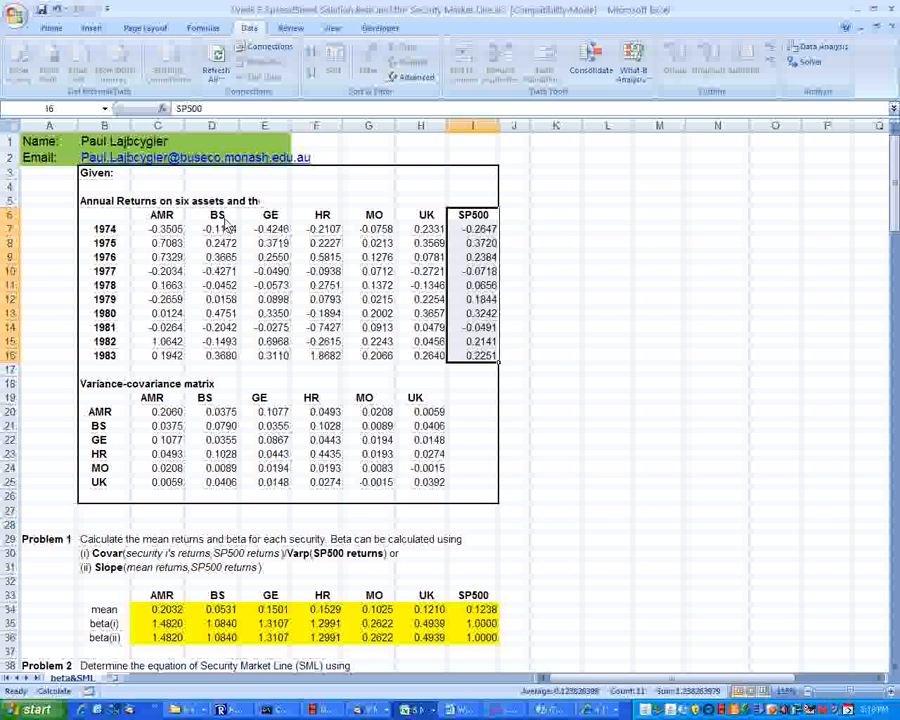
pyautogui.click(215, 243)
pyautogui.scroll(-1, 216, 248)
pyautogui.scroll(1, 216, 252)
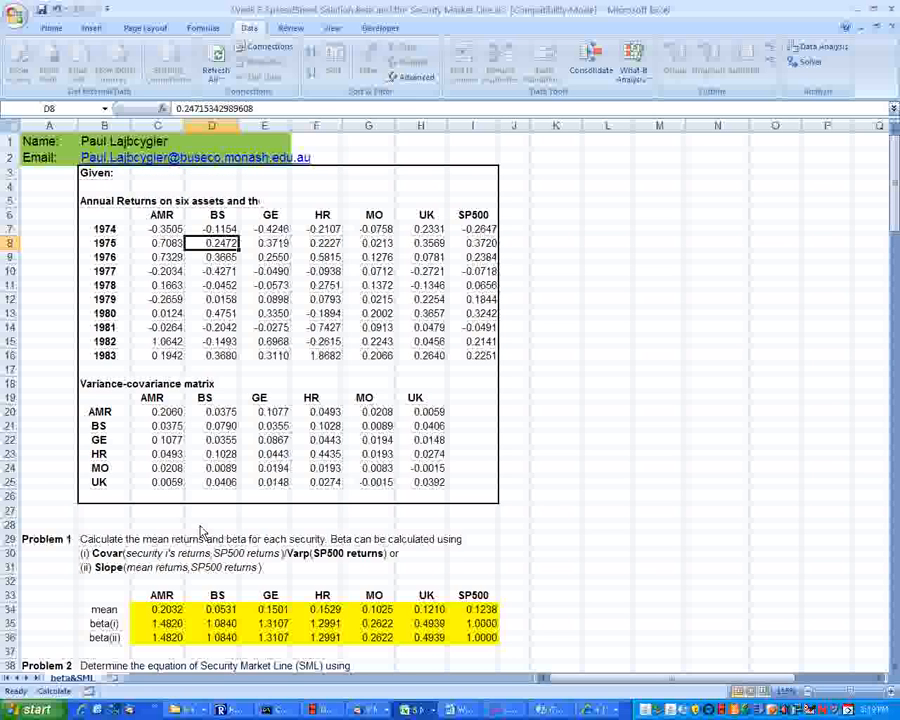
# Inspect the formula behind AMR's mean return in cell C34 and the return range it uses
pyautogui.click(166, 614)
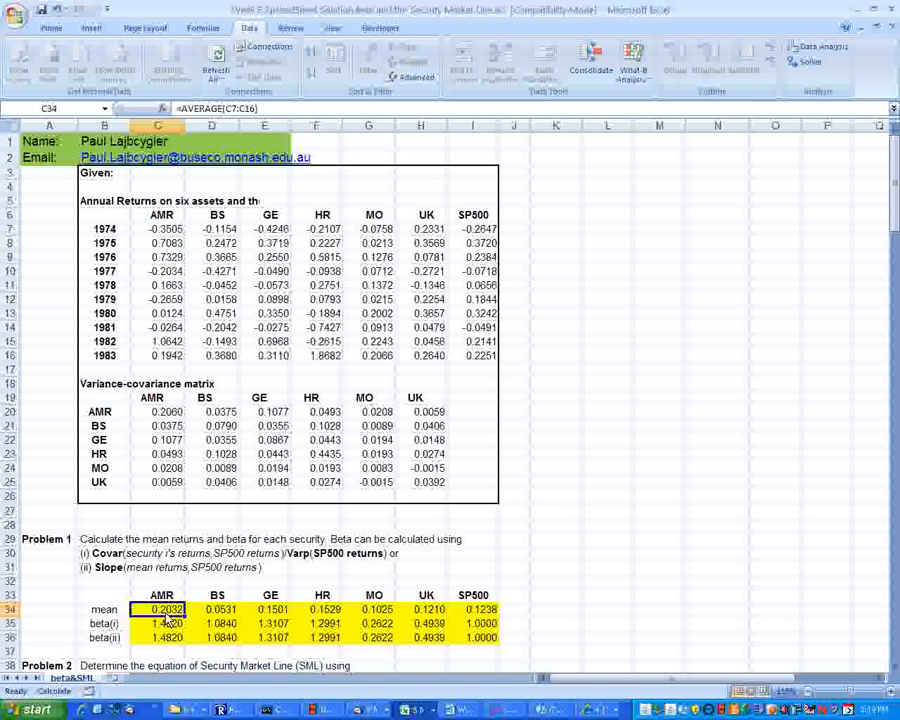
pyautogui.press('F2')
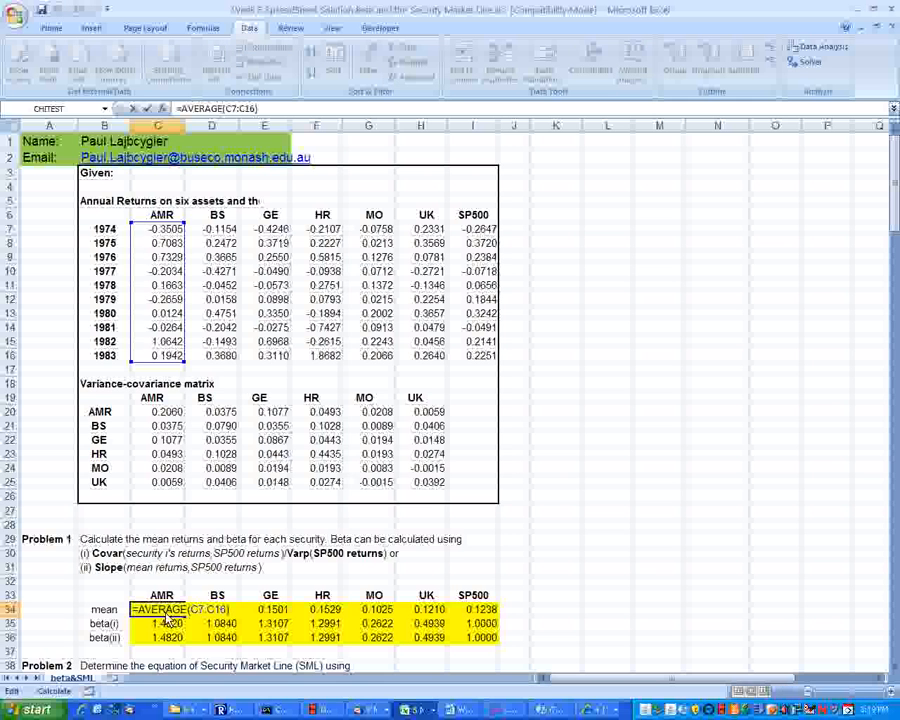
pyautogui.press('Escape')
# Inspect AMR's beta formulas for both calculation methods in cells C35 and C36
pyautogui.click(170, 623)
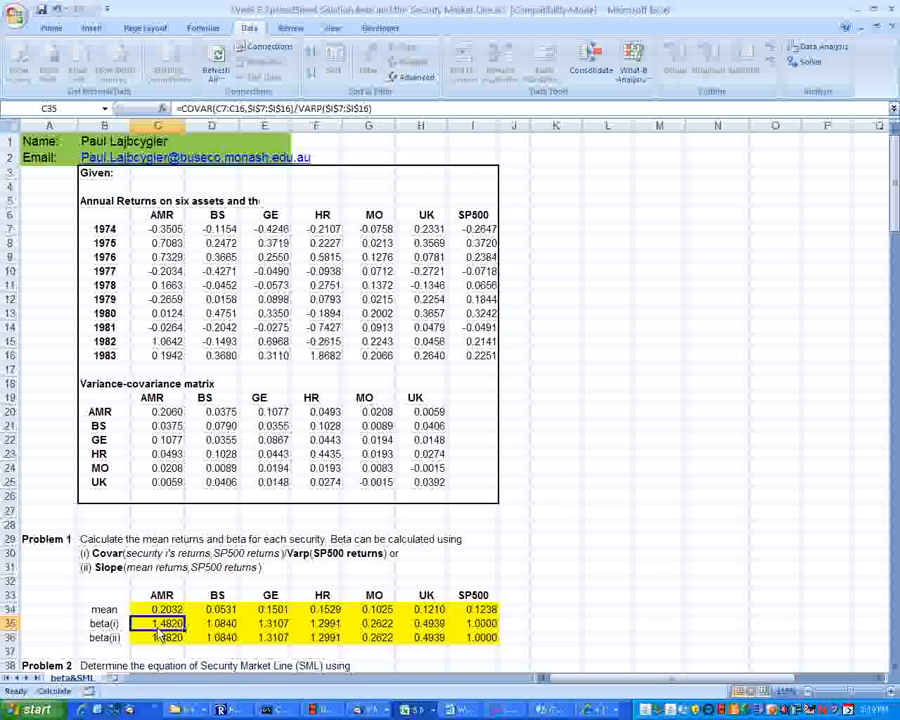
pyautogui.press('F2')
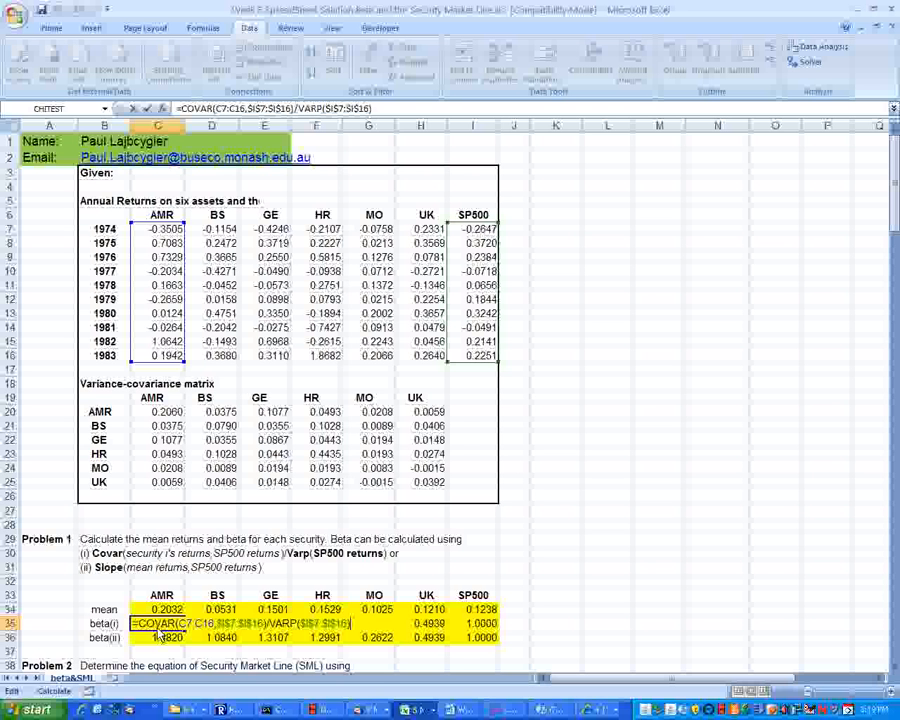
pyautogui.hotkey('ctrl', 'Return')
pyautogui.click(160, 638)
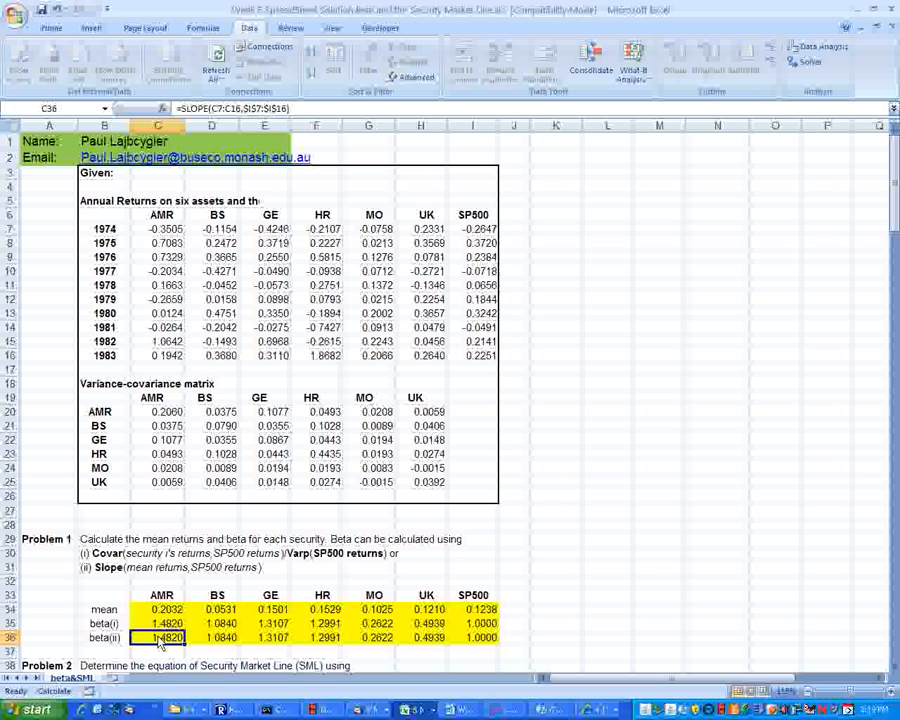
pyautogui.doubleClick(160, 638)
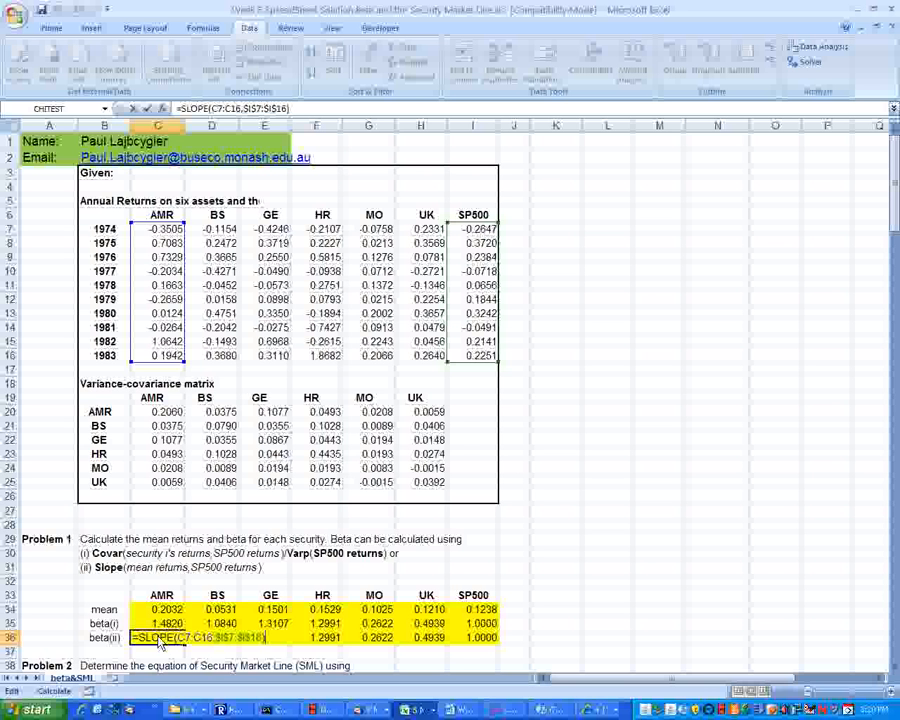
pyautogui.hotkey('ctrl', 'Return')
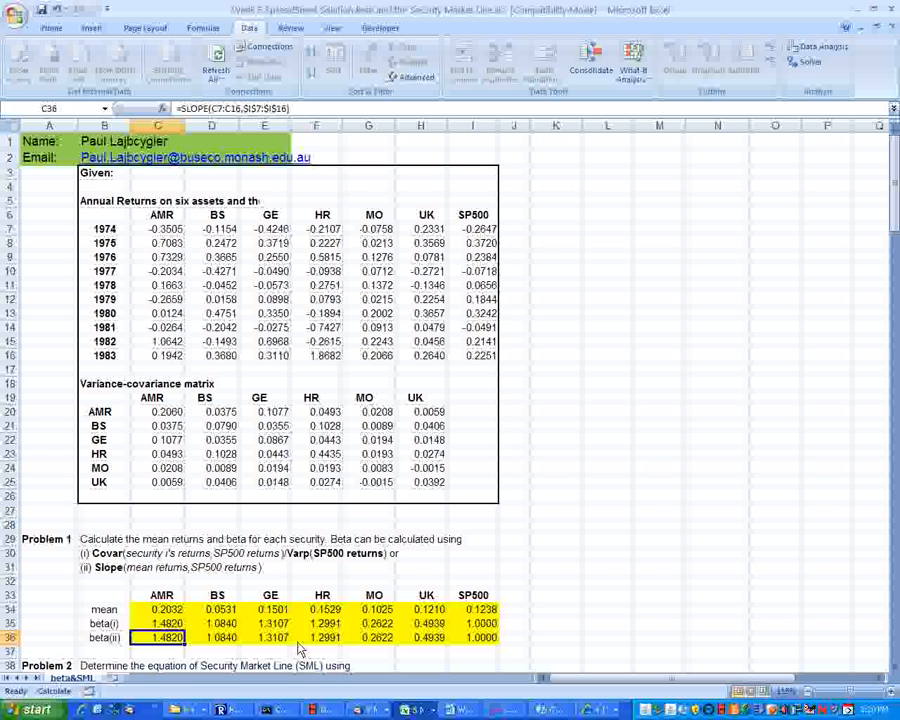
# Go to Problem 2 and highlight the six securities' means in C34:H34, followed by their beta(i) values in C35:H35
pyautogui.scroll(-2, 298, 650)
pyautogui.scroll(-2, 298, 650)
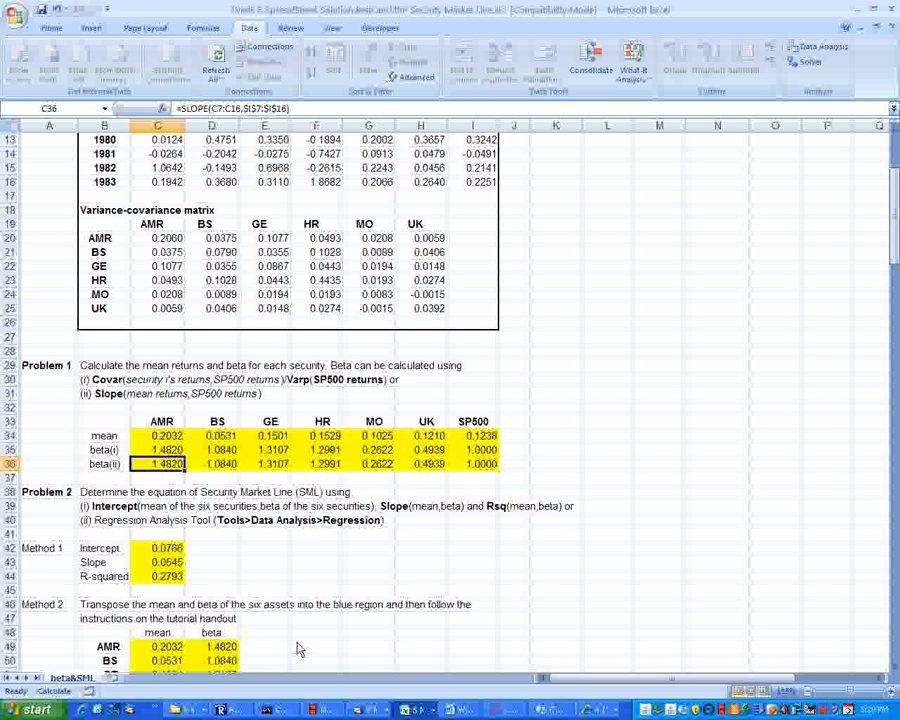
pyautogui.scroll(-5, 298, 650)
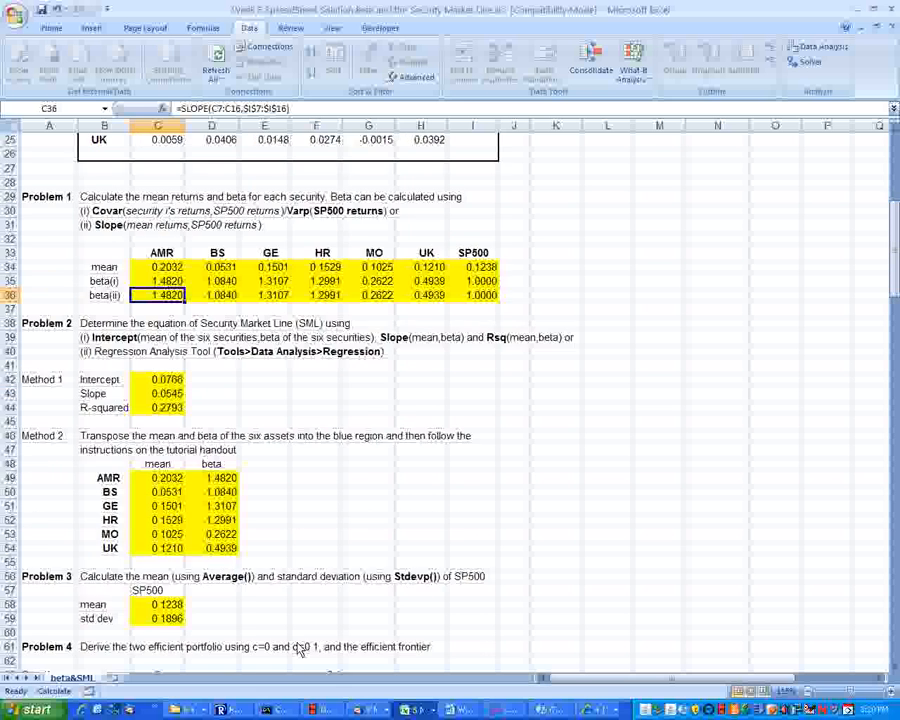
pyautogui.scroll(-1, 298, 650)
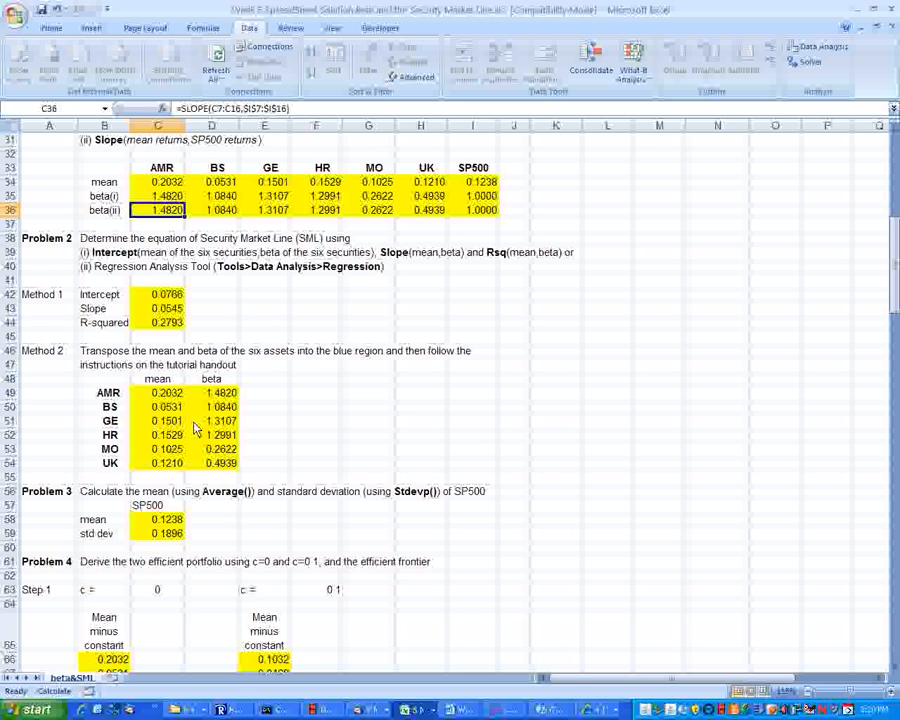
pyautogui.scroll(-1, 161, 330)
pyautogui.scroll(1, 160, 310)
pyautogui.moveTo(157, 182); pyautogui.dragTo(414, 182)
pyautogui.click(160, 198)
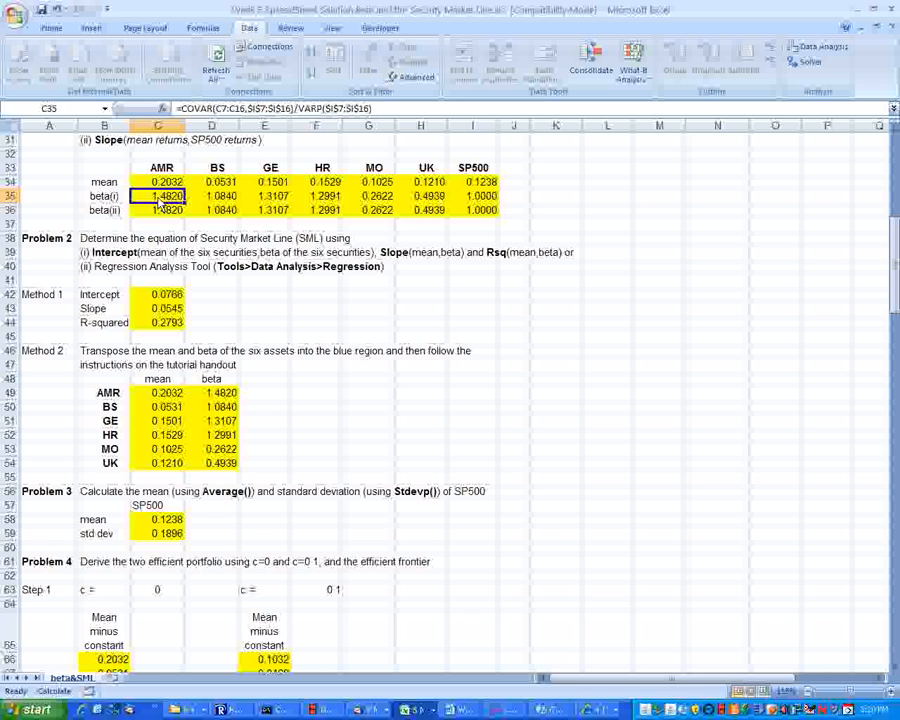
pyautogui.moveTo(160, 198); pyautogui.dragTo(412, 204)
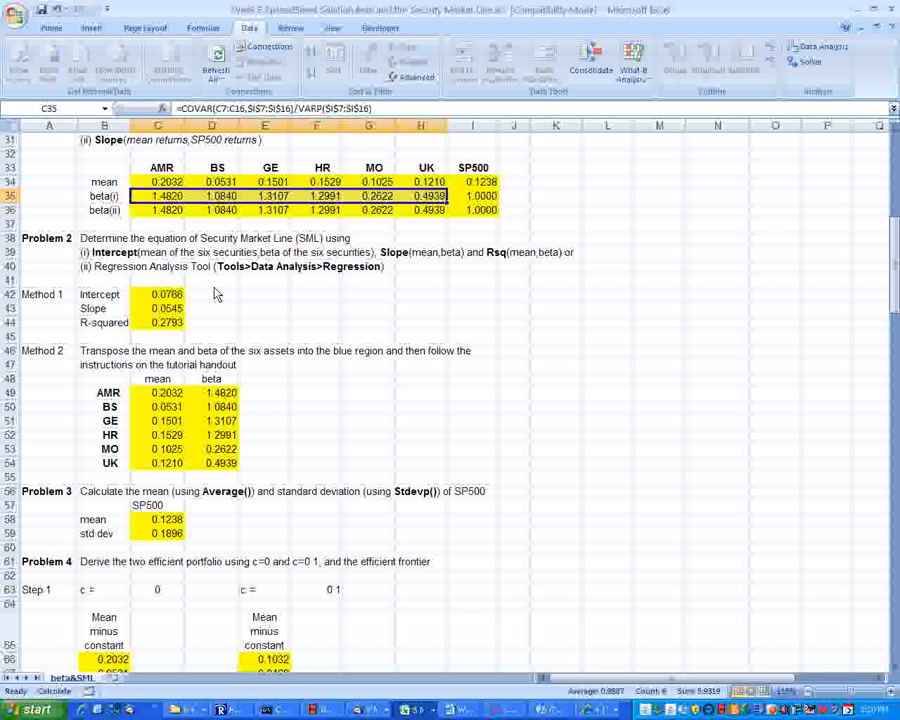
# Inspect the Method 1 formulas for the Security Market Line's intercept, slope and R-squared in cells C42 to C44
pyautogui.click(175, 297)
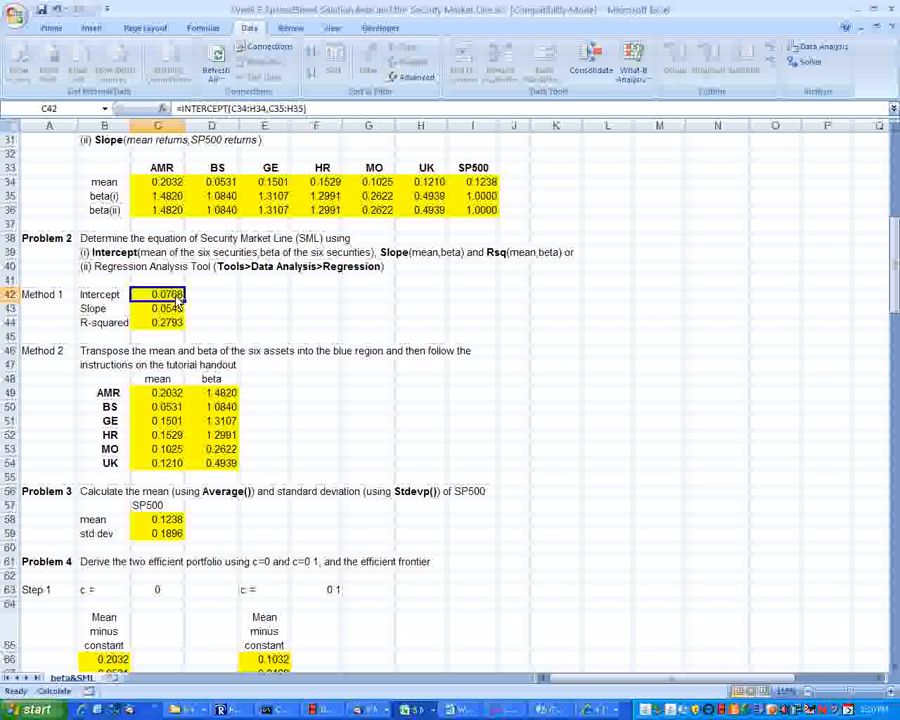
pyautogui.doubleClick(177, 297)
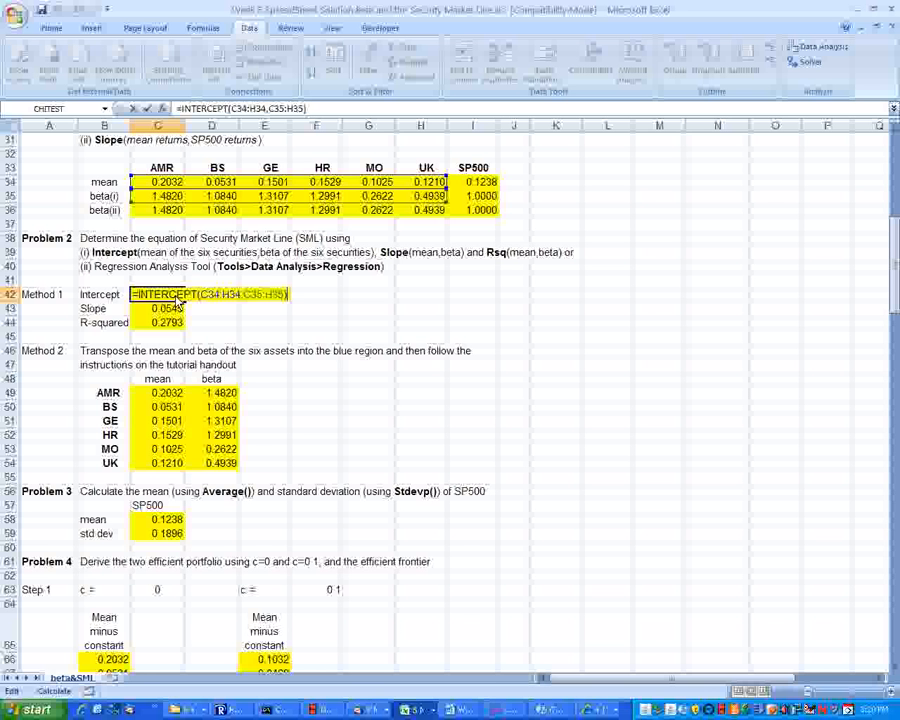
pyautogui.press('Escape')
pyautogui.click(178, 304)
pyautogui.doubleClick(179, 304)
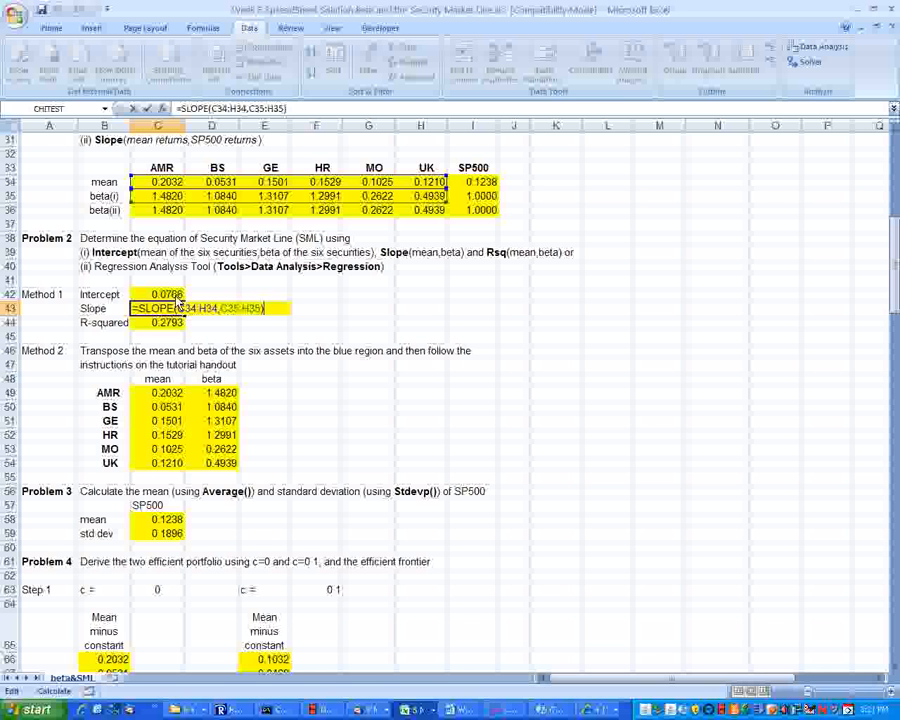
pyautogui.hotkey('ctrl', 'Return')
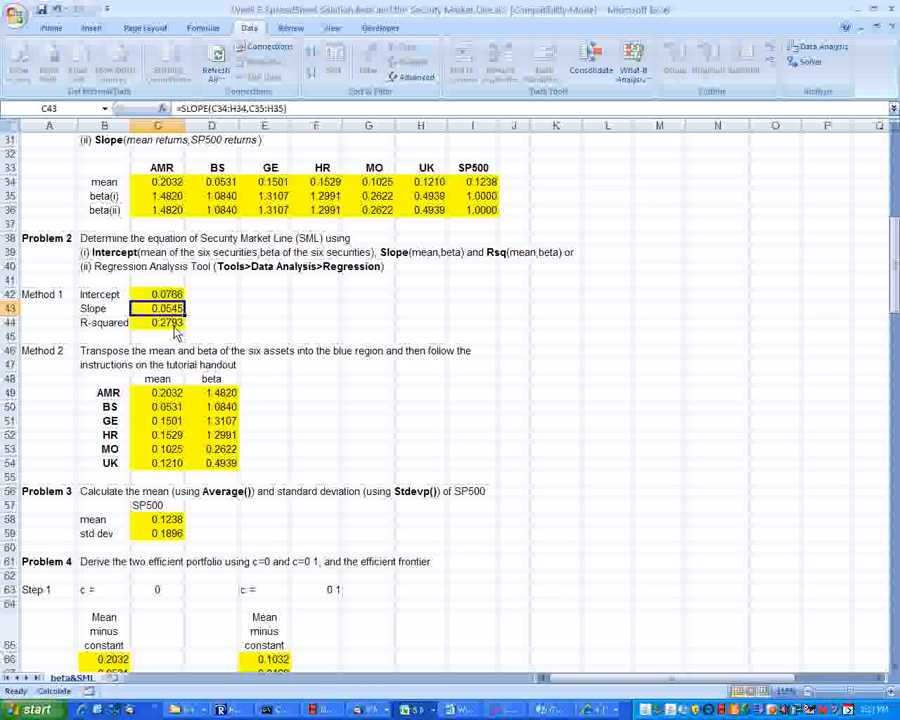
pyautogui.click(178, 327)
pyautogui.press('F2')
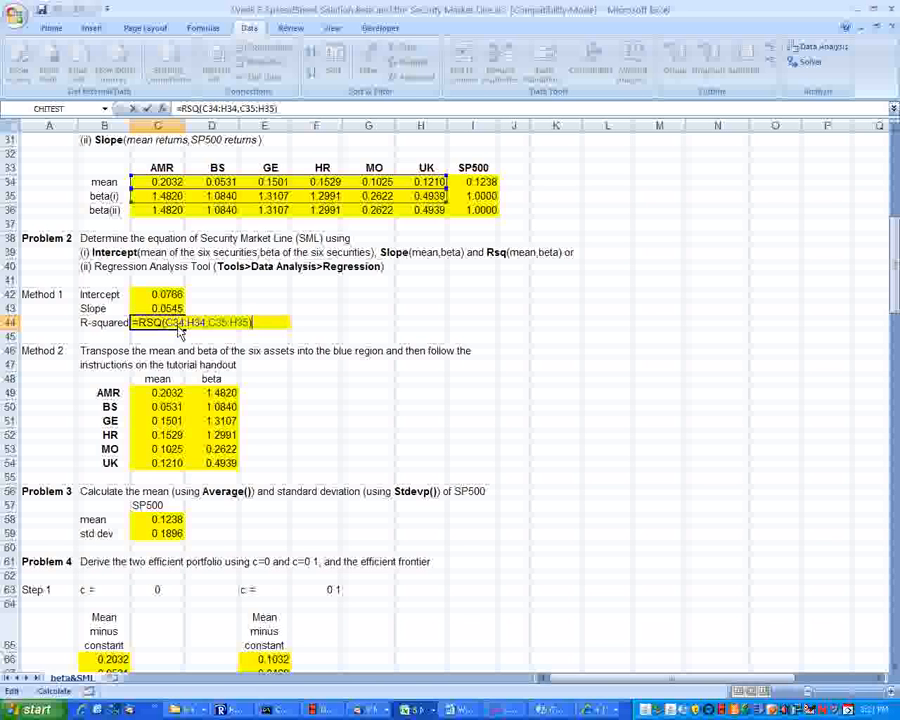
pyautogui.hotkey('ctrl', 'Return')
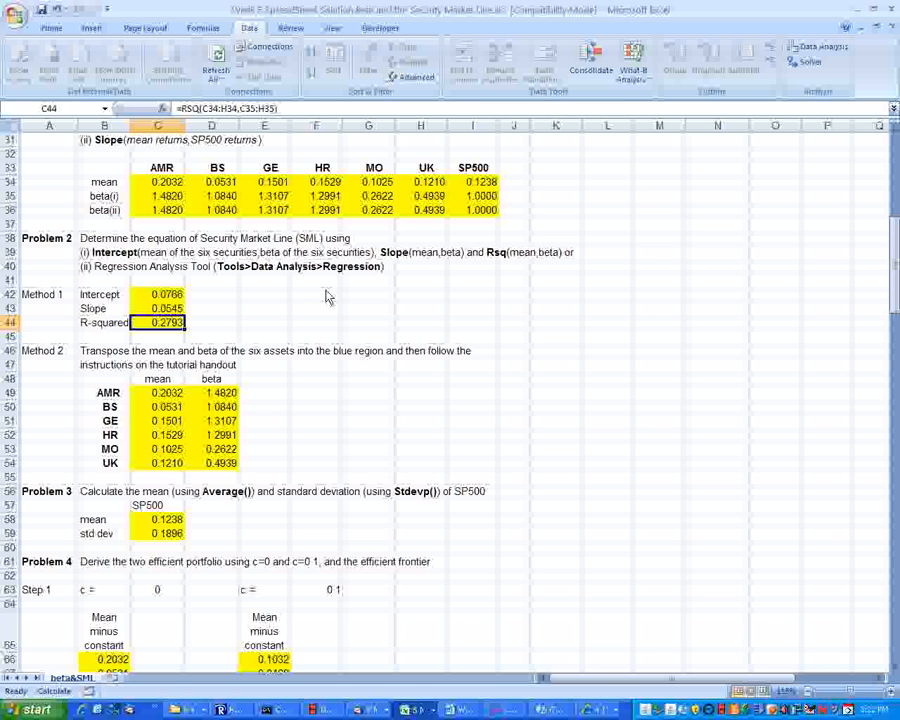
# Point out the SP500 column in the Problem 1 results and look over Method 2 and Problem 3
pyautogui.click(479, 171)
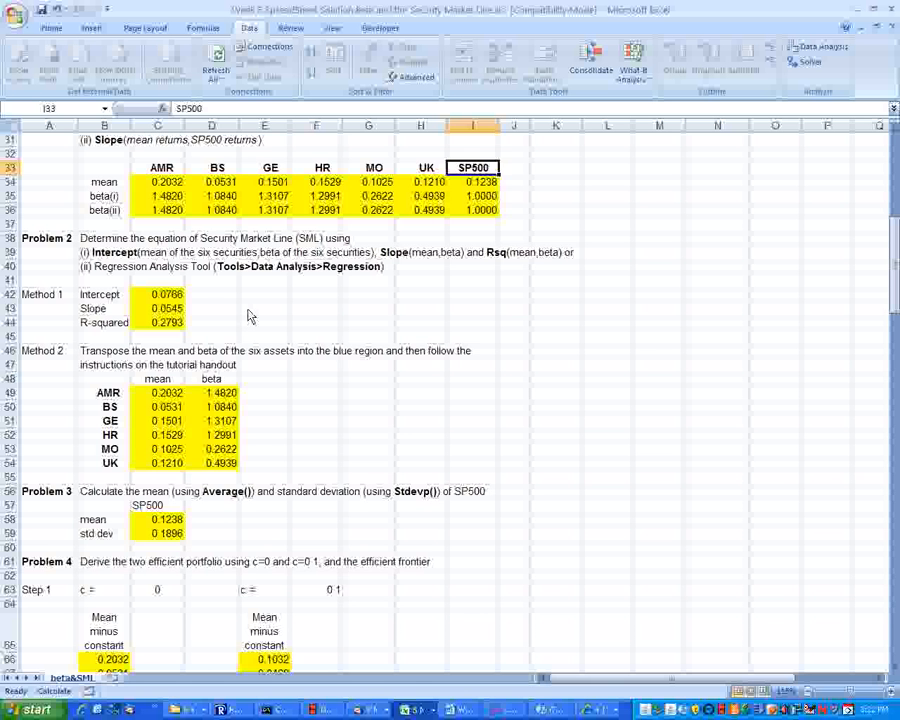
pyautogui.scroll(-1, 250, 317)
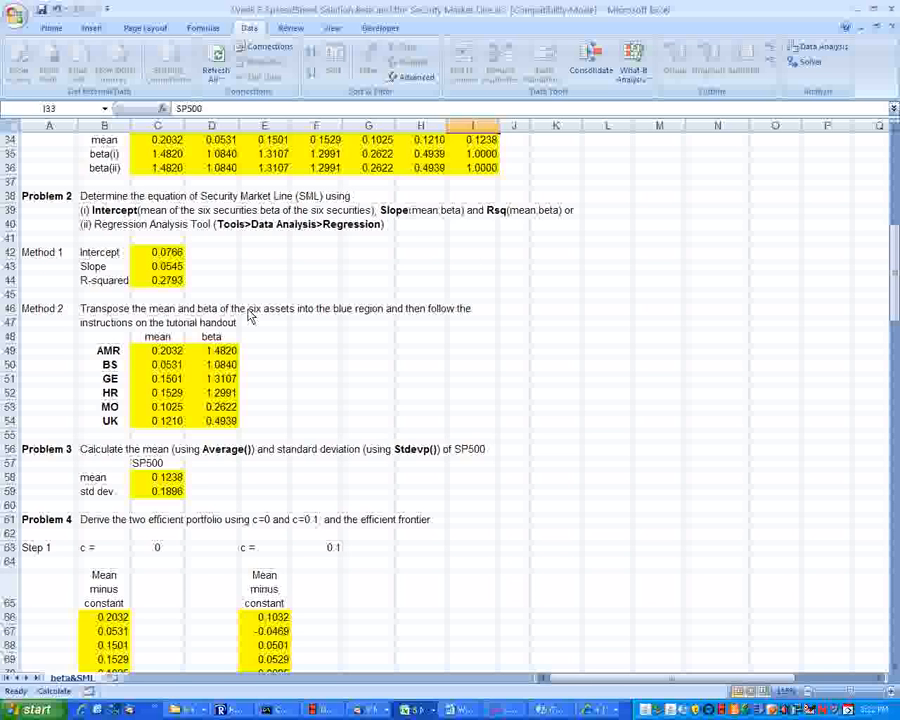
pyautogui.scroll(-1, 250, 317)
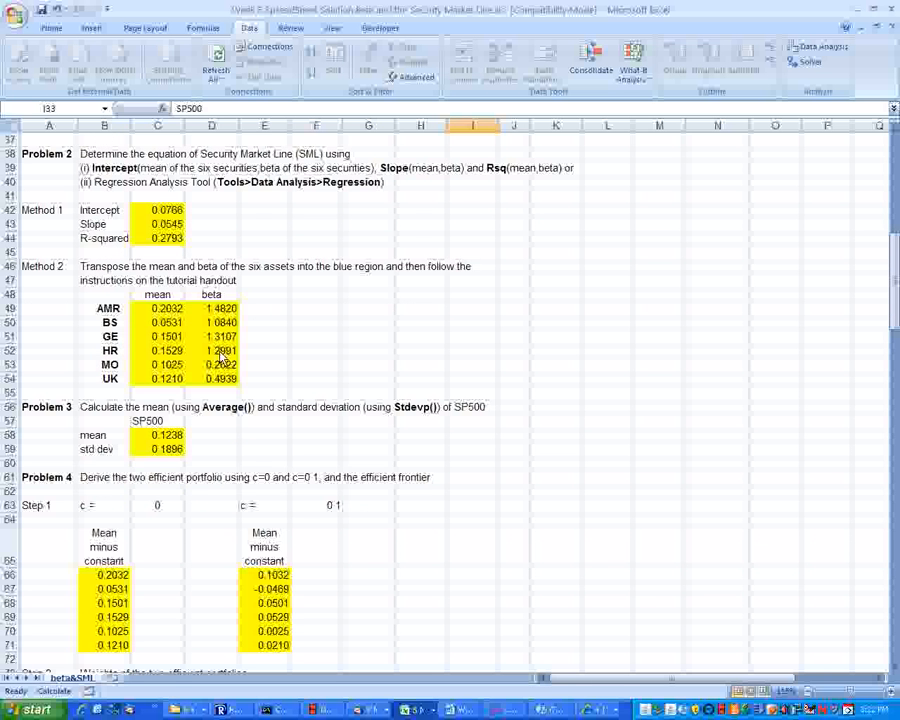
pyautogui.scroll(-5, 220, 356)
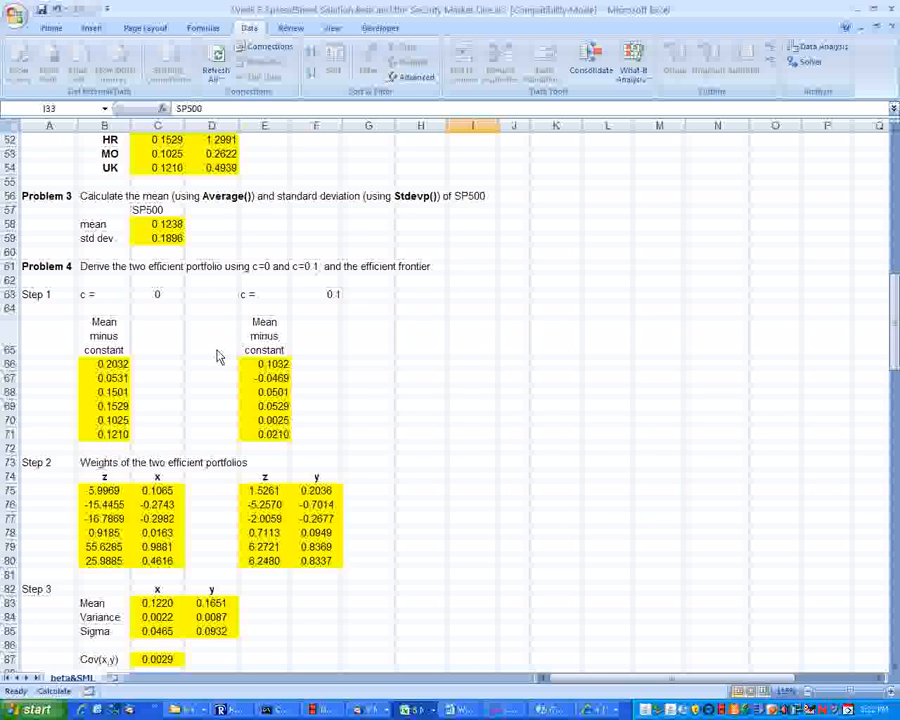
pyautogui.scroll(-1, 219, 357)
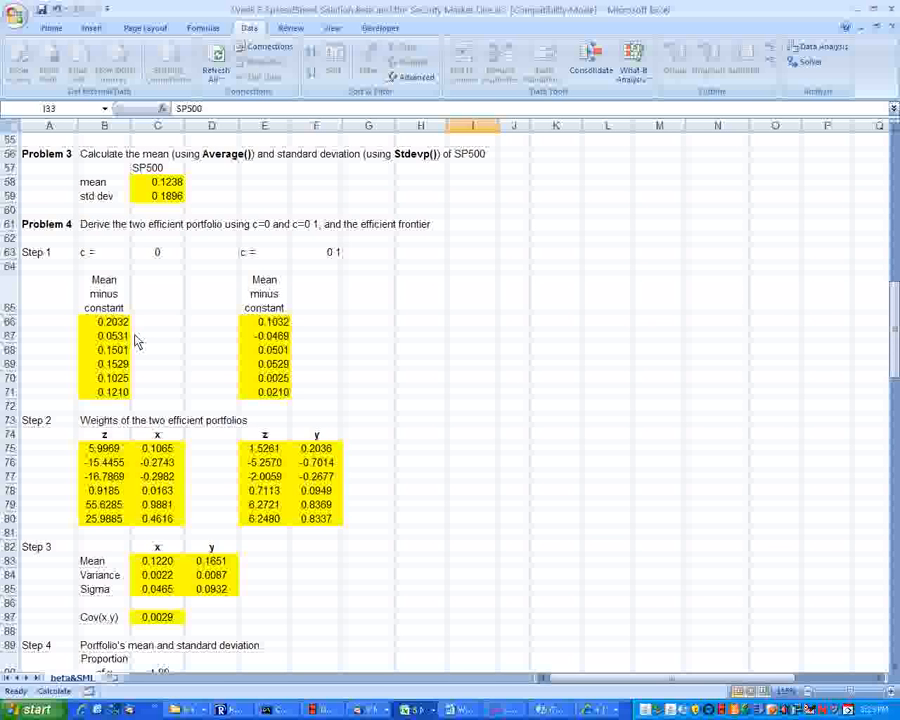
# Review the Step 1 to Step 3 sections of Problem 4 and the two constants c in C63 and F63
pyautogui.click(50, 254)
pyautogui.click(40, 421)
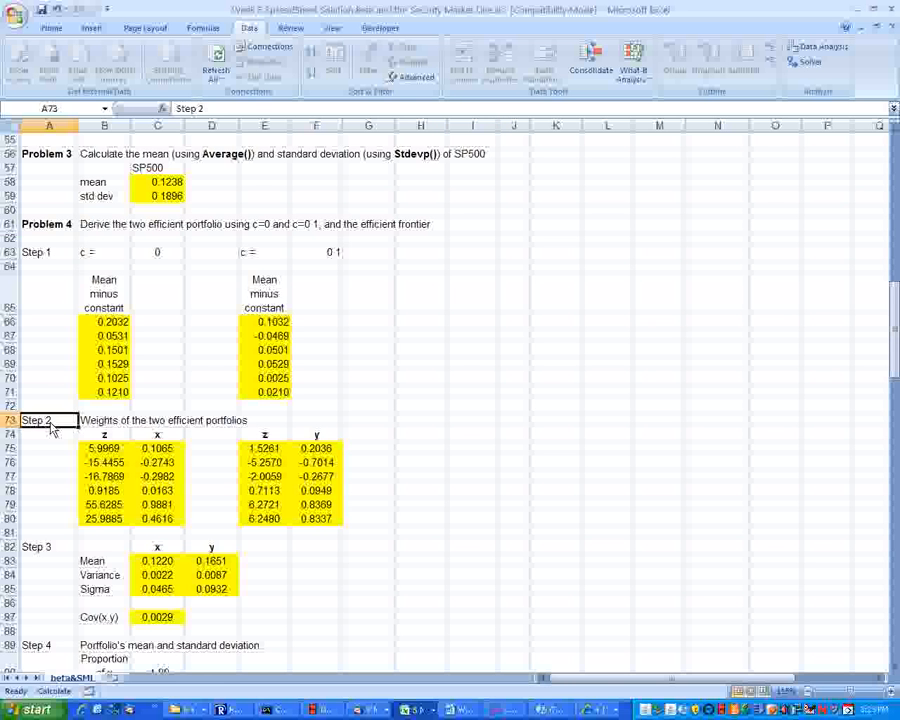
pyautogui.click(35, 550)
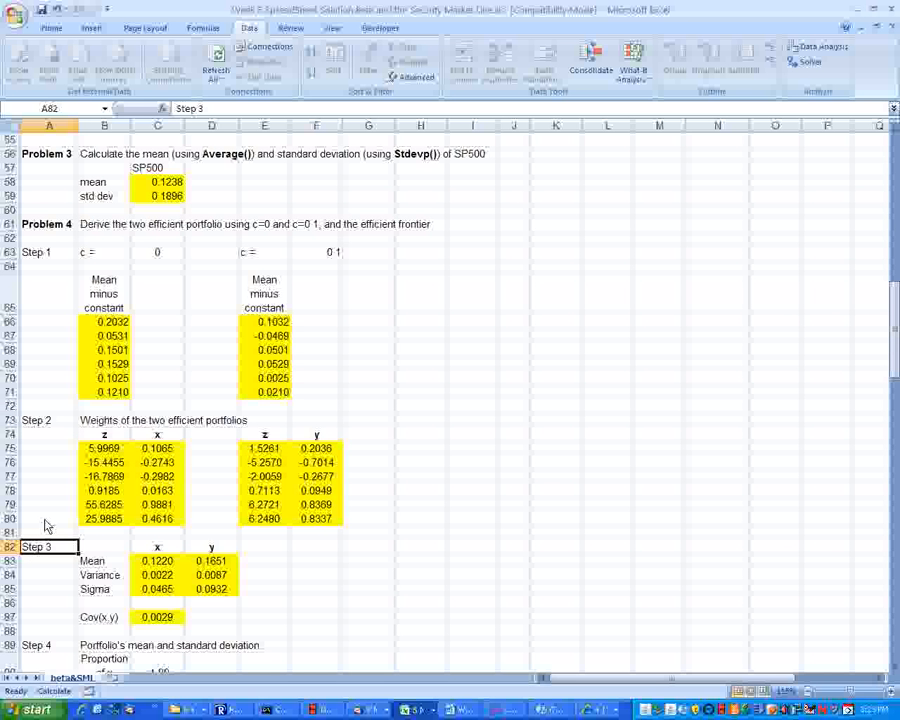
pyautogui.click(155, 256)
pyautogui.click(309, 256)
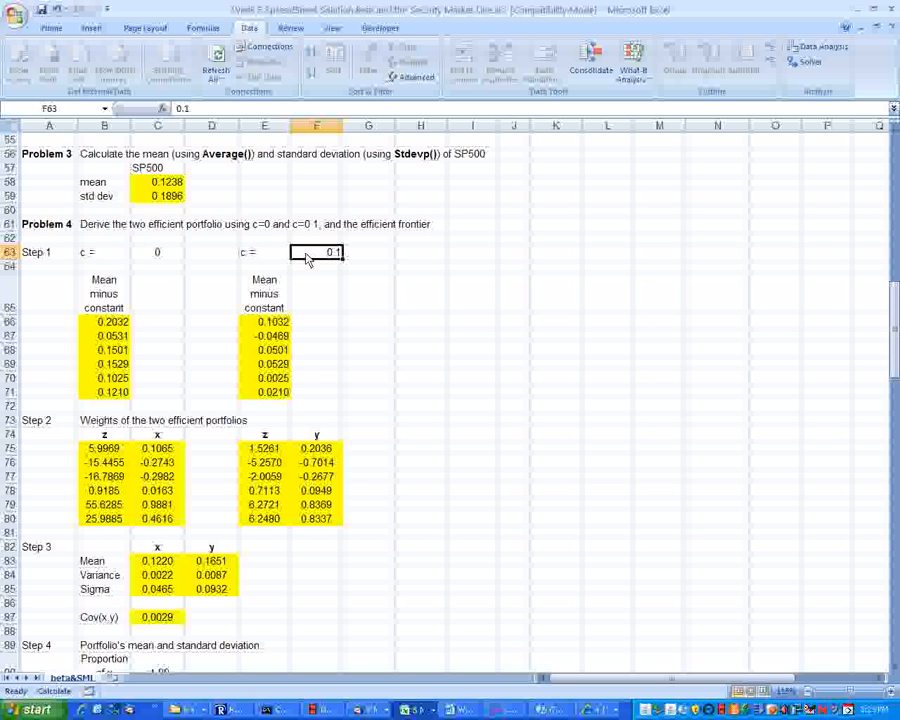
# Inspect the Step 3 mean formulas for portfolios x and y and the Cov(x,y) formula in C87
pyautogui.scroll(-1, 8, 241)
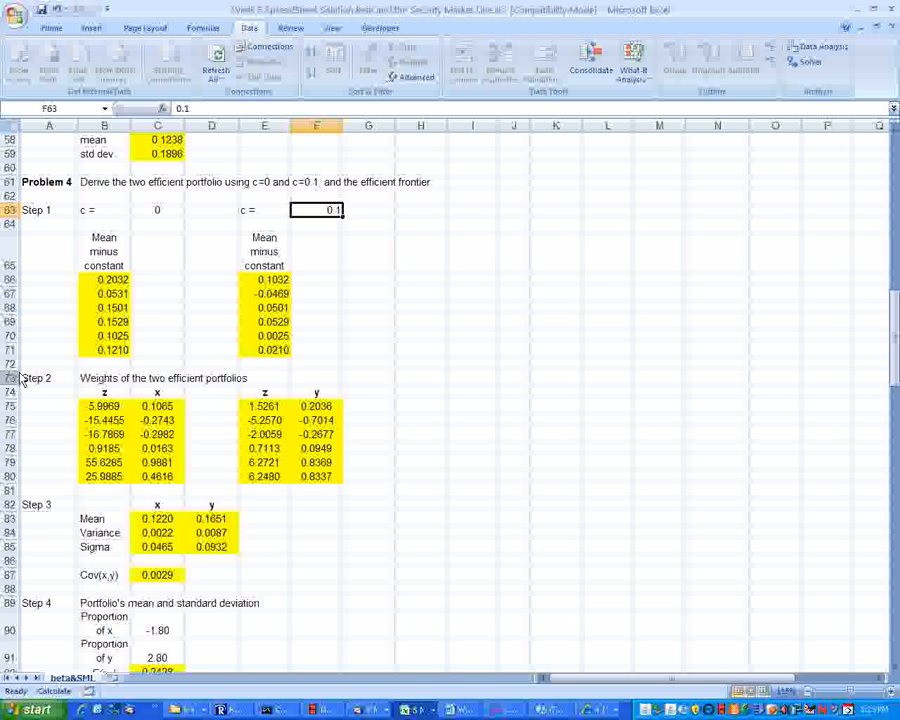
pyautogui.scroll(-2, 82, 405)
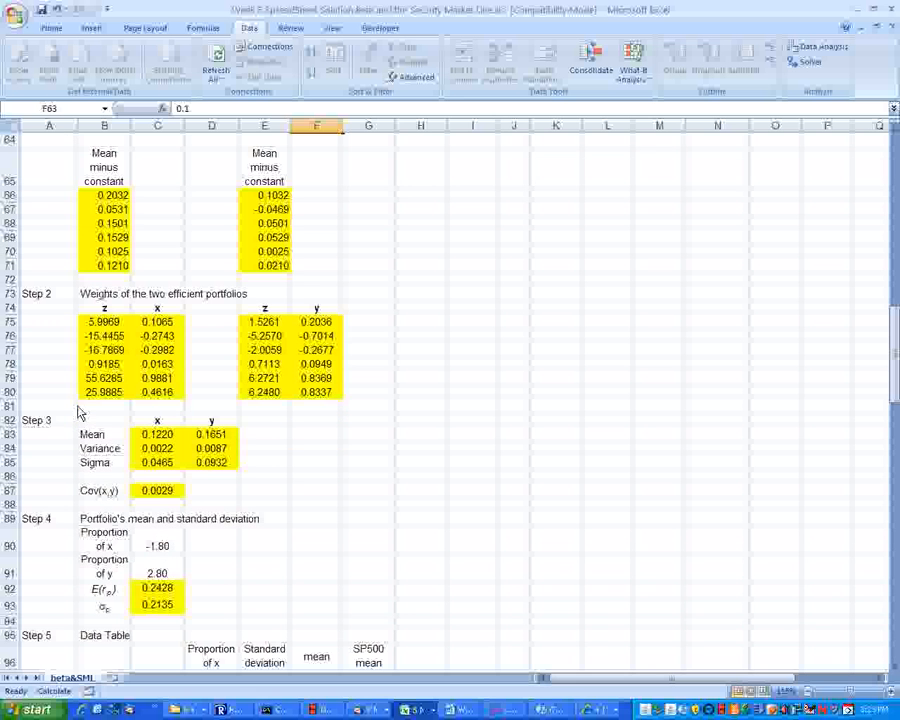
pyautogui.click(152, 438)
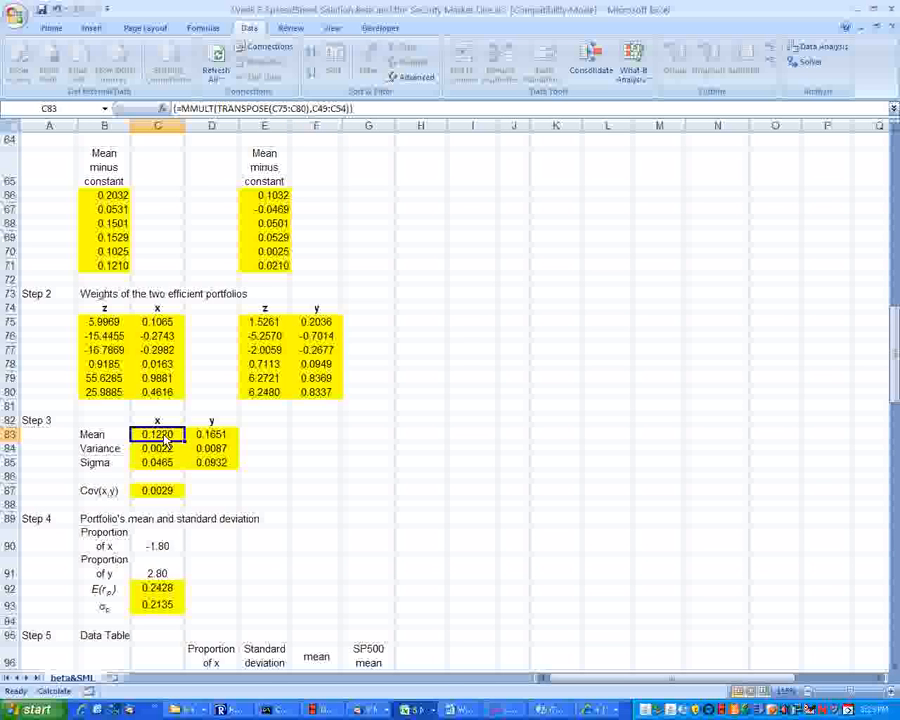
pyautogui.press('Right')
pyautogui.scroll(-2, 172, 434)
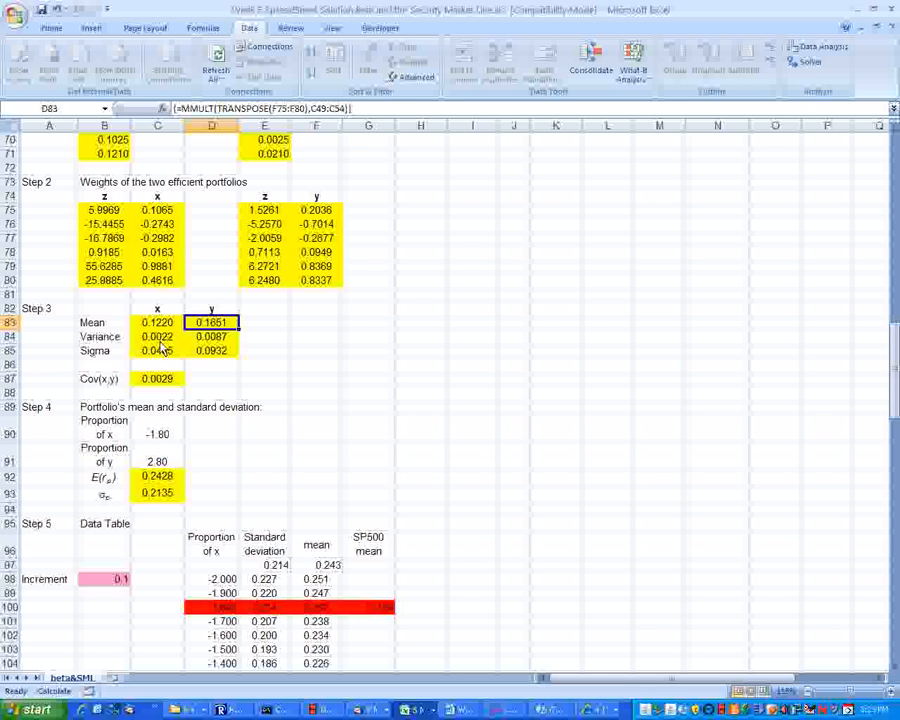
pyautogui.click(157, 384)
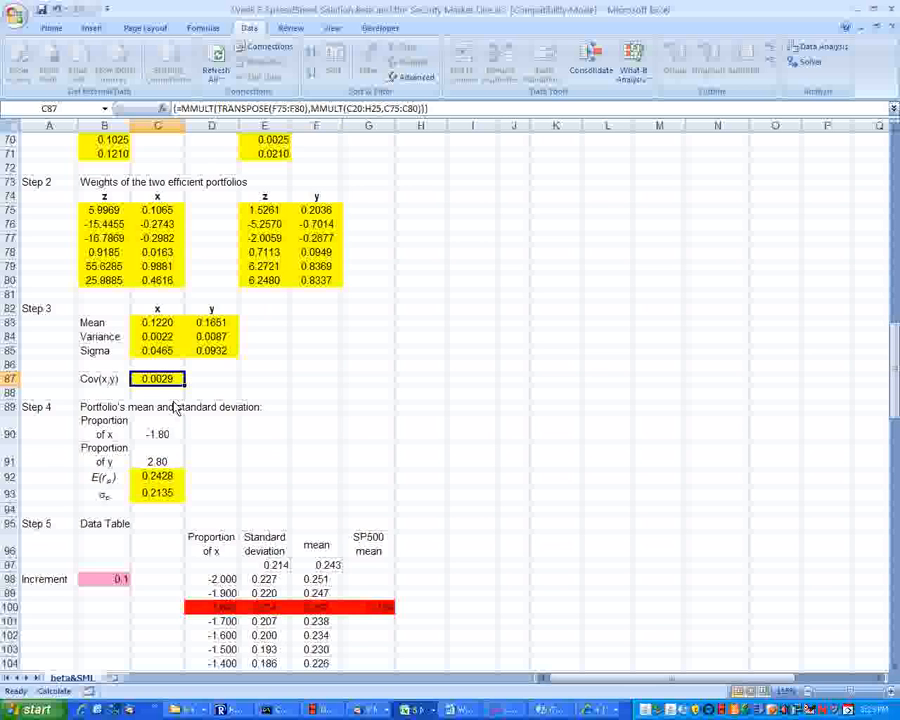
# Look over the Step 5 data table and inspect the proportion of x formula in D100
pyautogui.scroll(-6, 172, 407)
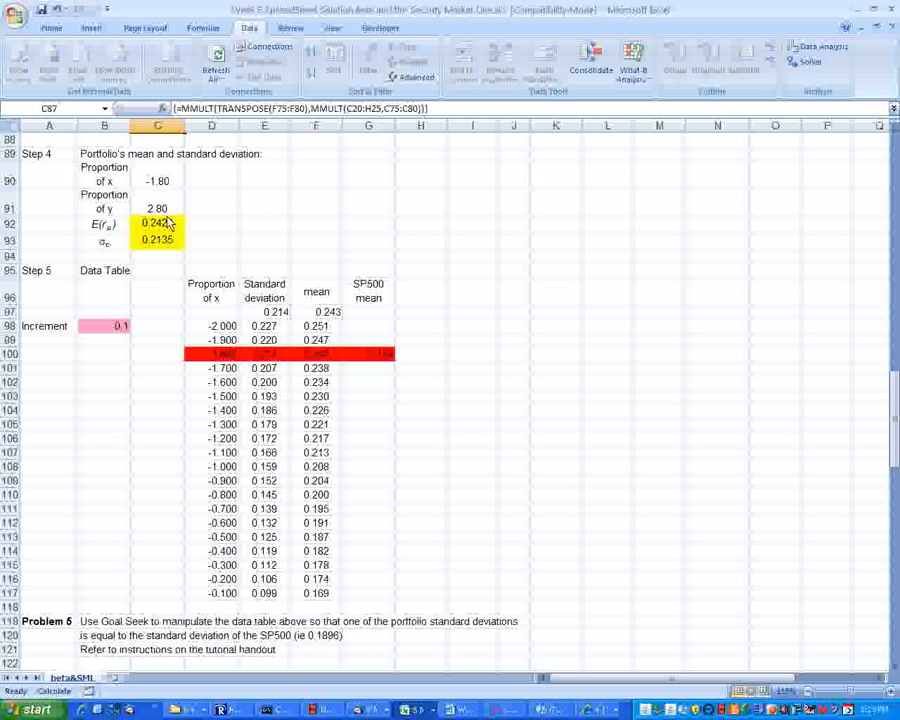
pyautogui.click(225, 358)
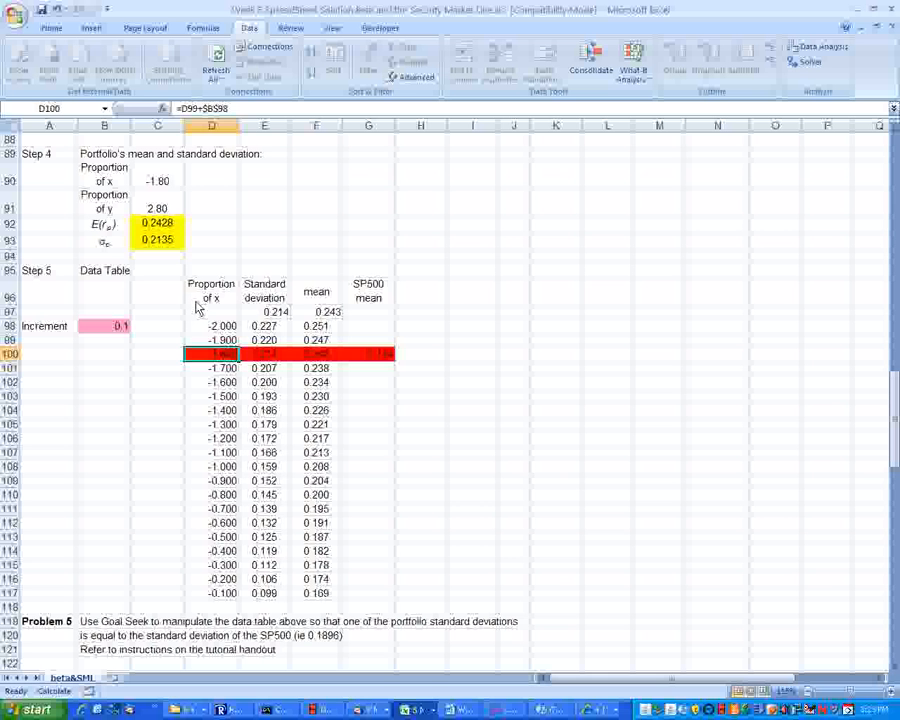
# Inspect the Step 4 proportions of x and y in C90 and C91 and the portfolio expected return formula in C92
pyautogui.click(170, 181)
pyautogui.click(168, 208)
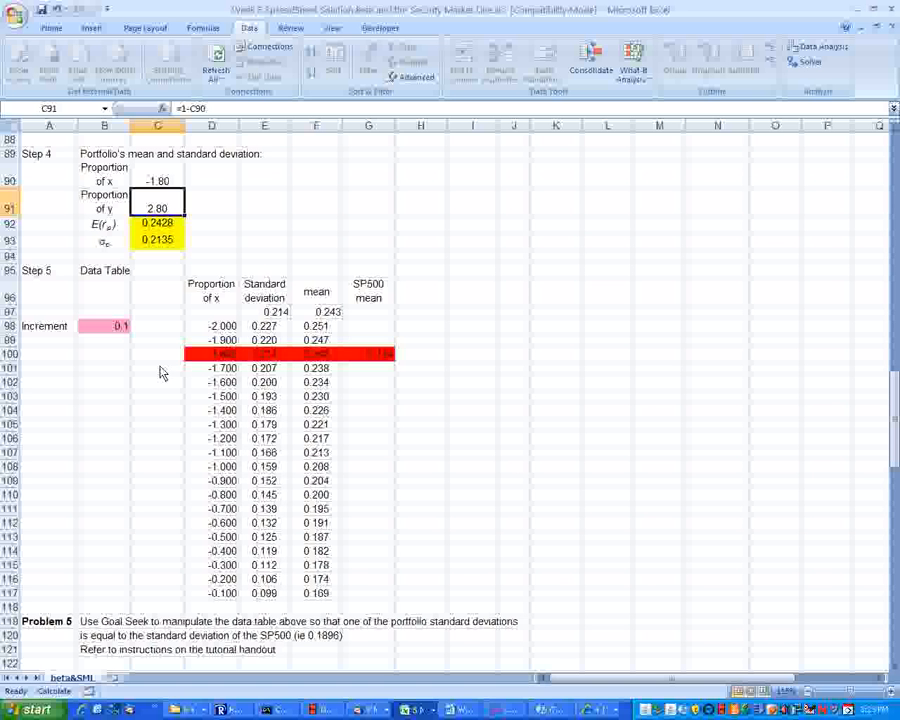
pyautogui.scroll(1, 128, 200)
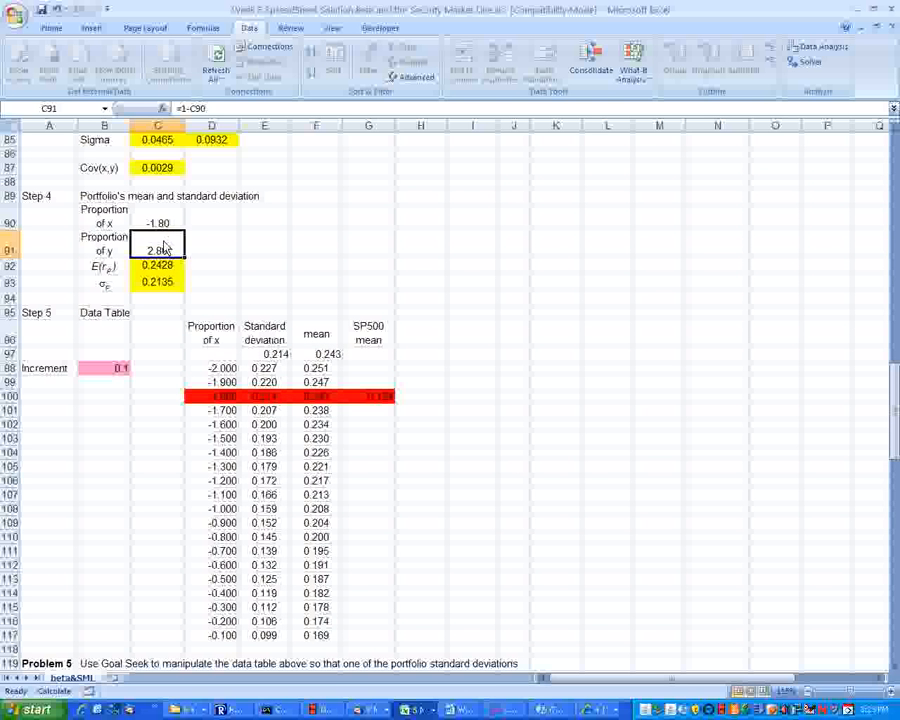
pyautogui.click(165, 265)
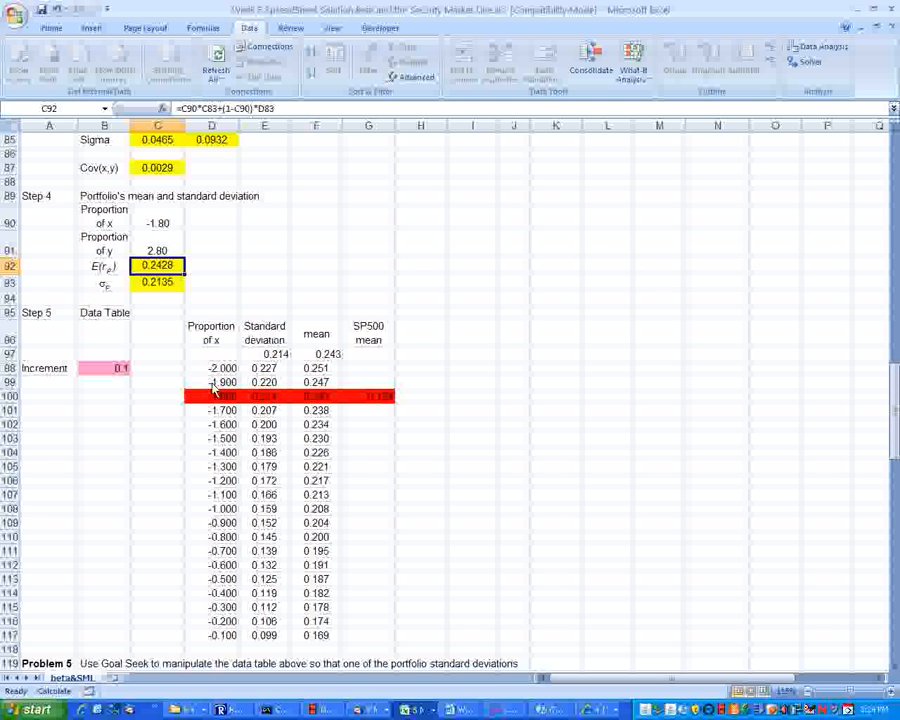
# Highlight the Step 5 data table range D97:F117, and inspect the increment in B98 and the proportion of x entries in D98 to D101
pyautogui.moveTo(212, 361); pyautogui.dragTo(322, 640)
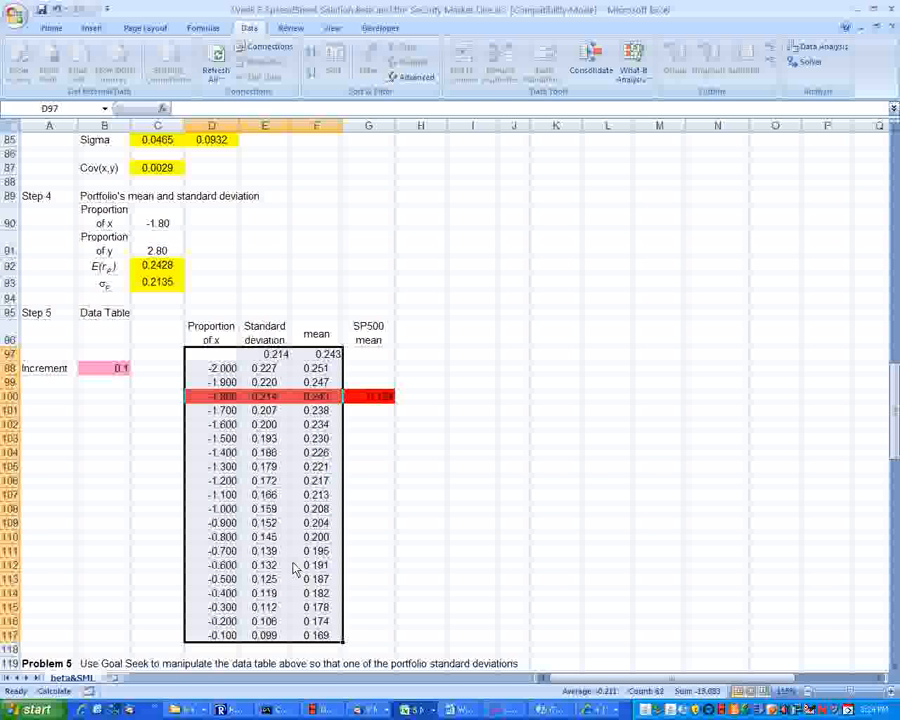
pyautogui.click(114, 372)
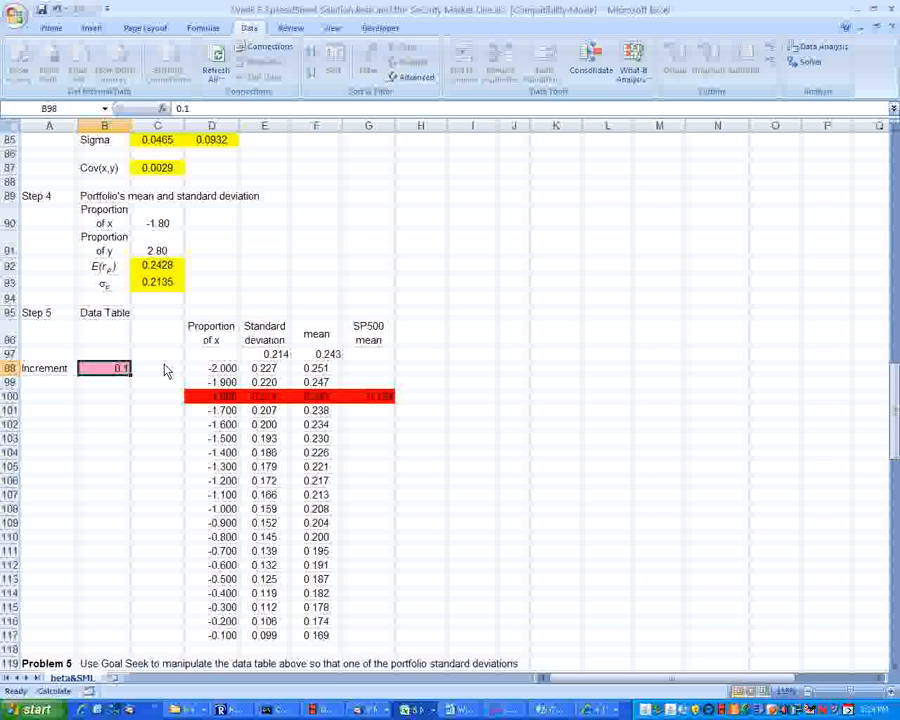
pyautogui.click(206, 372)
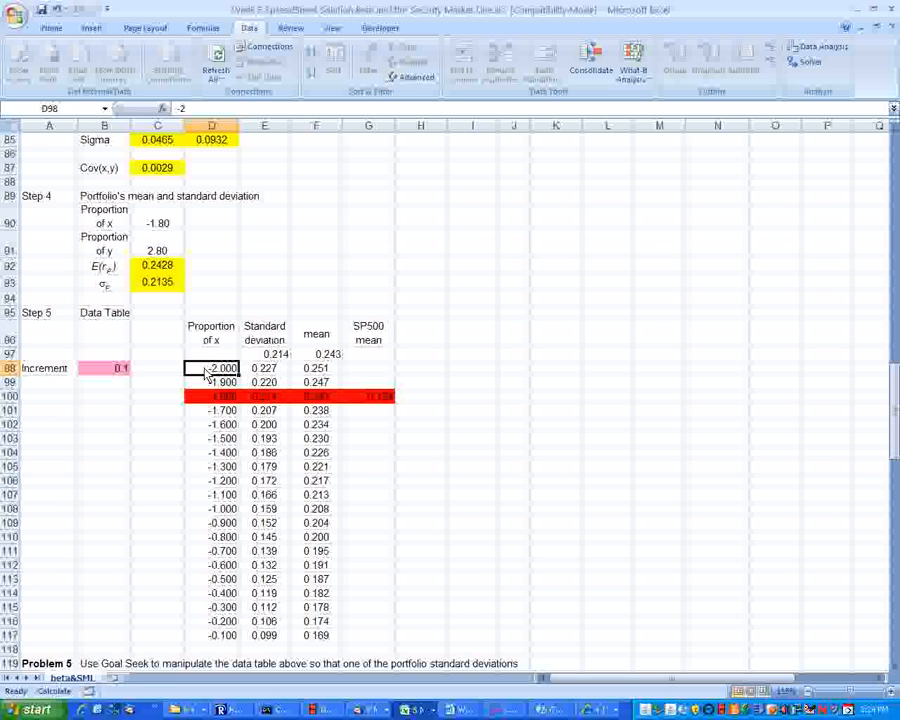
pyautogui.click(225, 386)
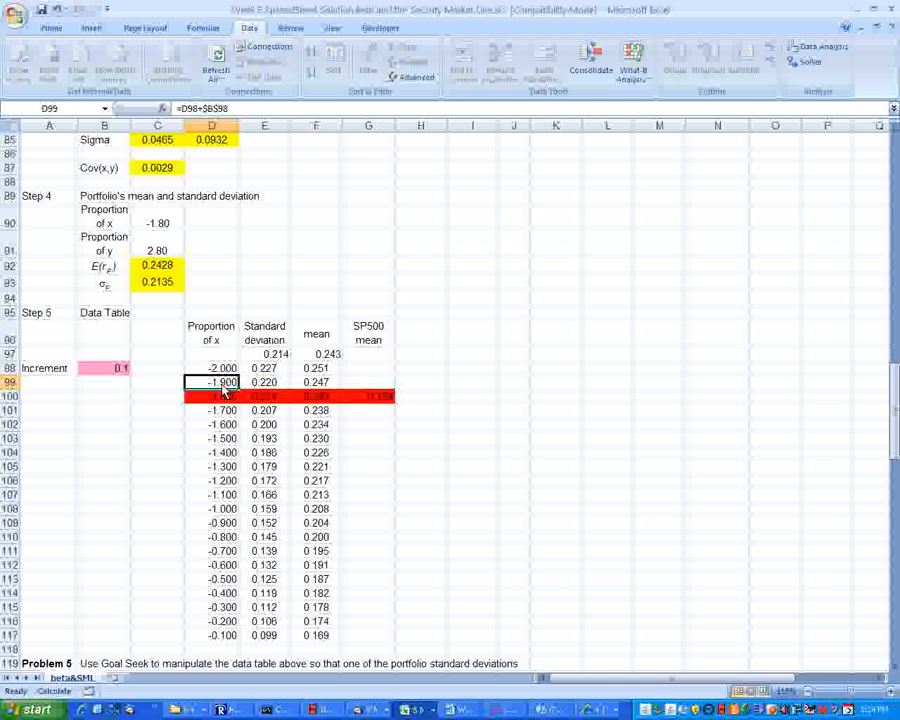
pyautogui.click(227, 401)
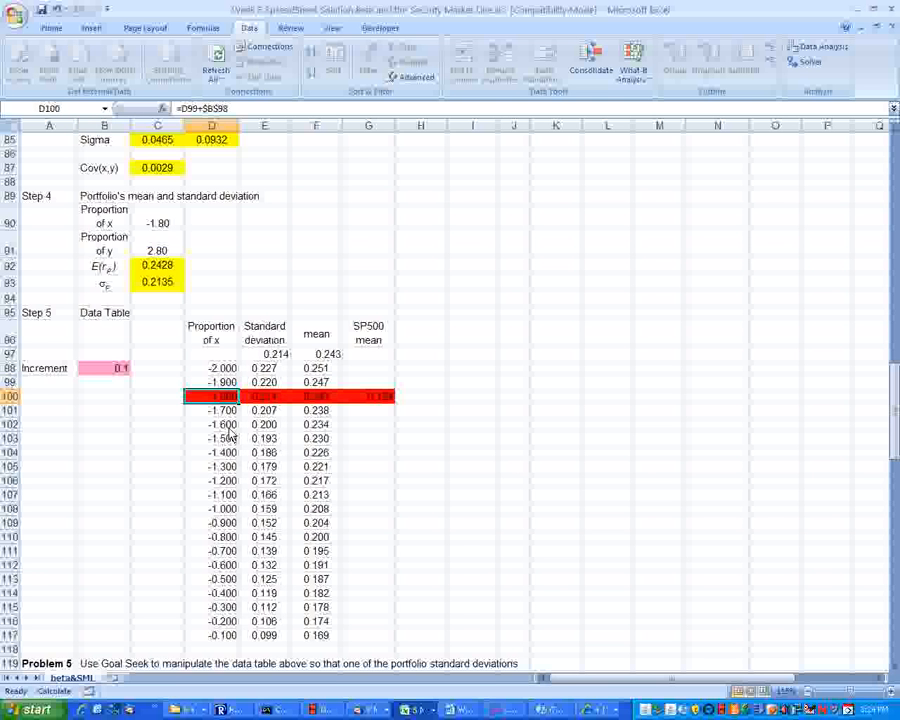
pyautogui.click(227, 413)
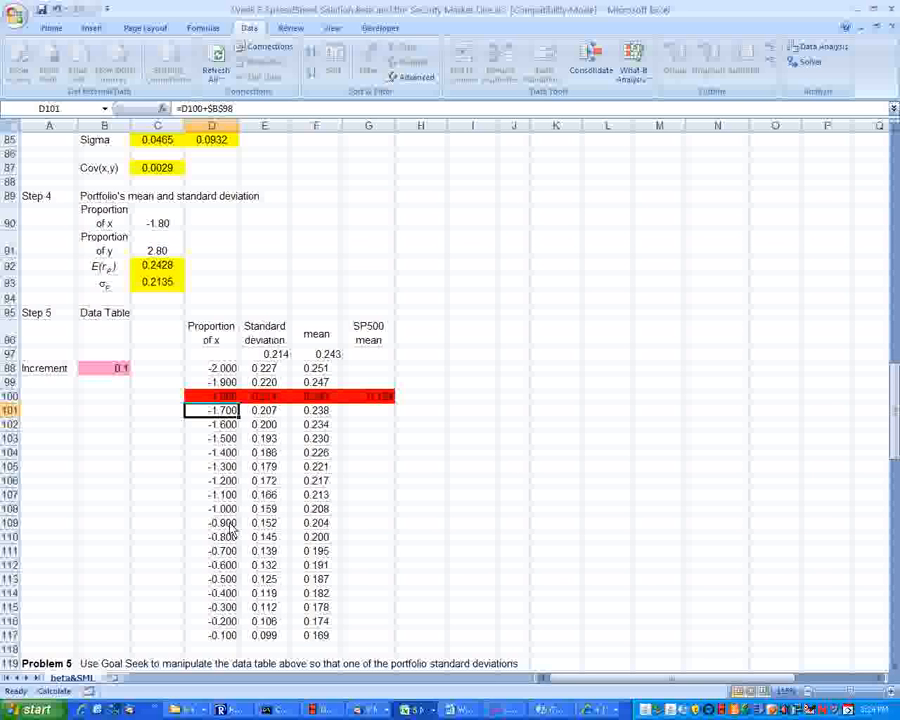
# Switch from the spreadsheet to the open Respondus window
pyautogui.click(236, 711)
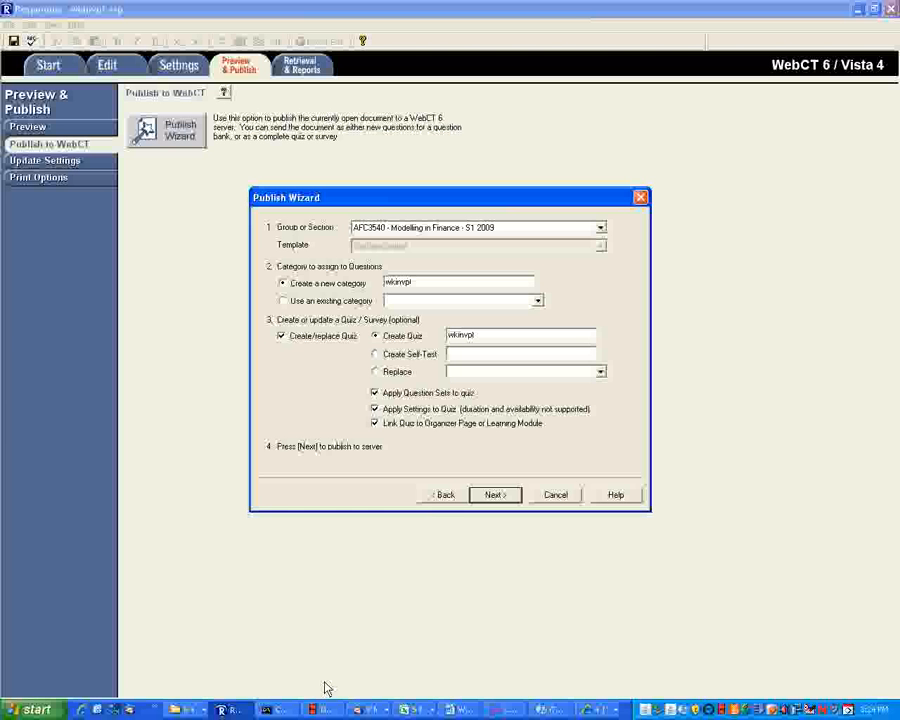